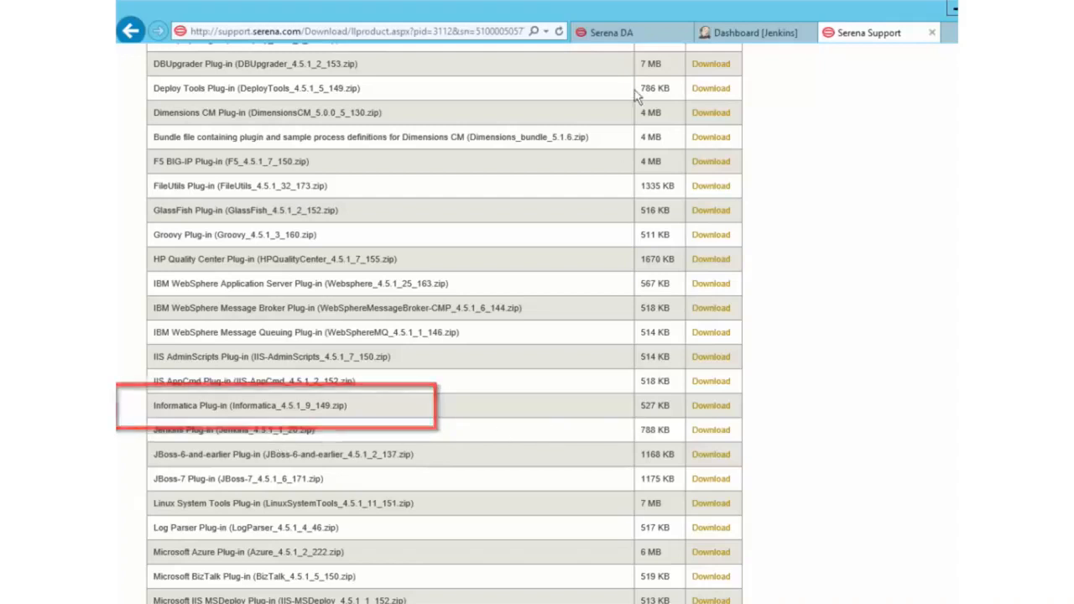
Step: In Serena Deployment Automation, create a new process named Call Jenkins Build
{"action": "left_click", "coordinate": [767, 32]}
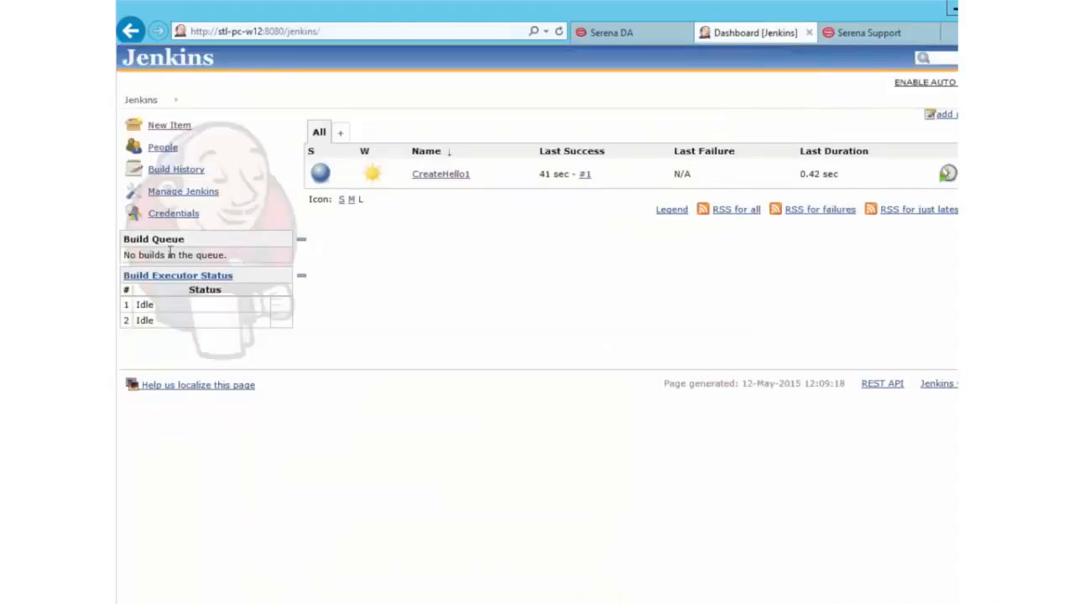
{"action": "left_click", "coordinate": [594, 36]}
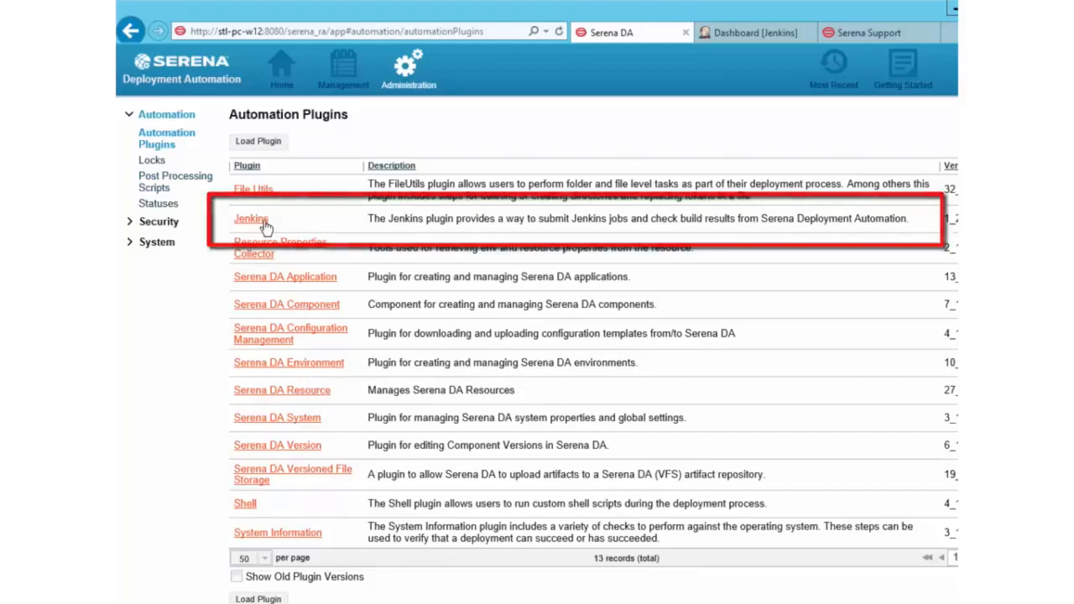
{"action": "left_click", "coordinate": [335, 88]}
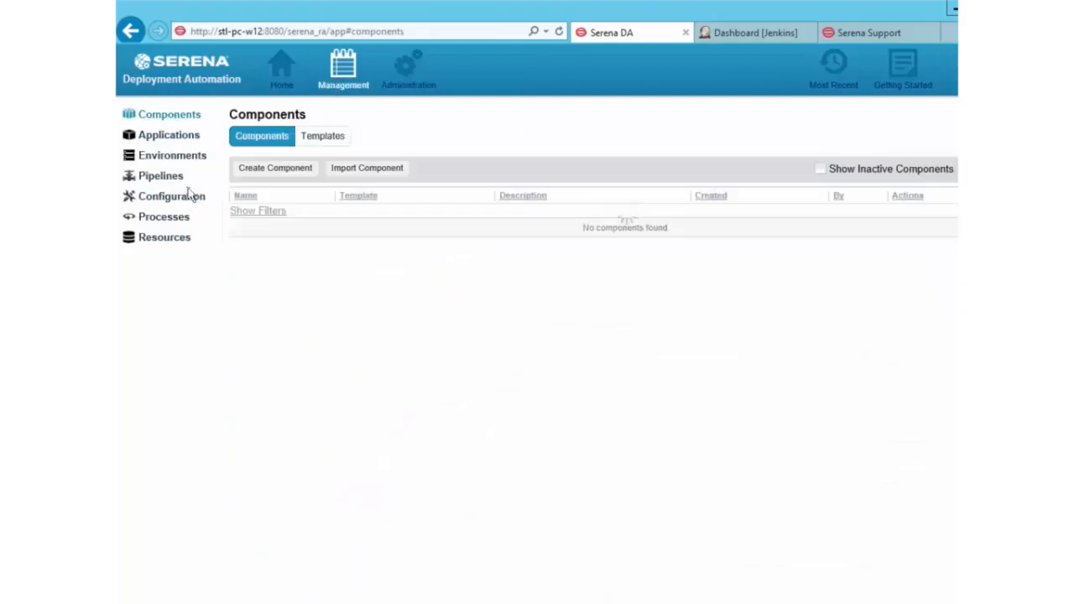
{"action": "left_click", "coordinate": [170, 221]}
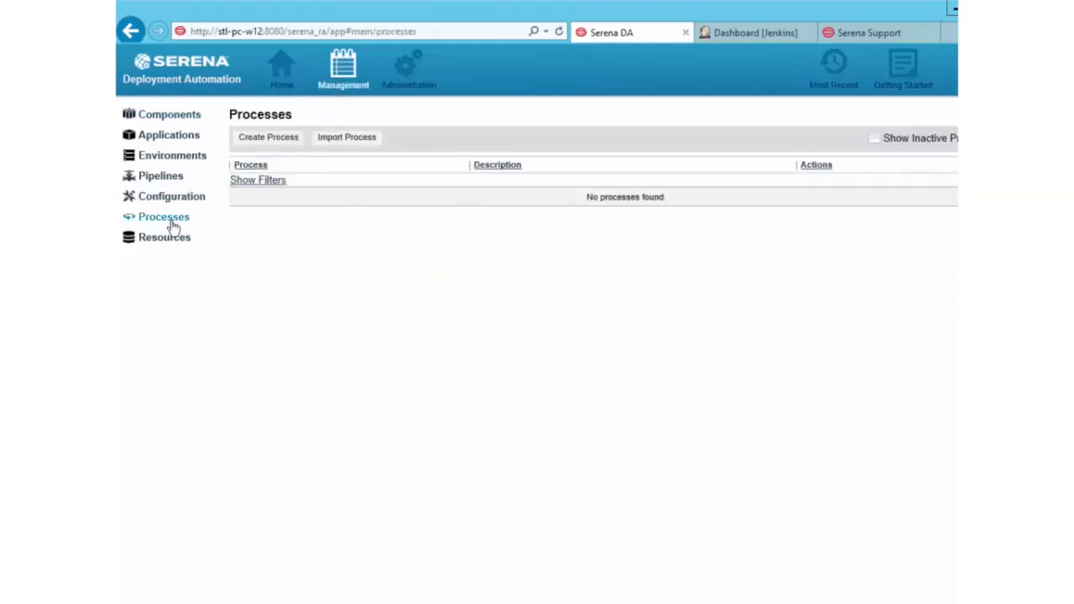
{"action": "left_click", "coordinate": [259, 137]}
{"action": "type", "text": "Call Jenkins B"}
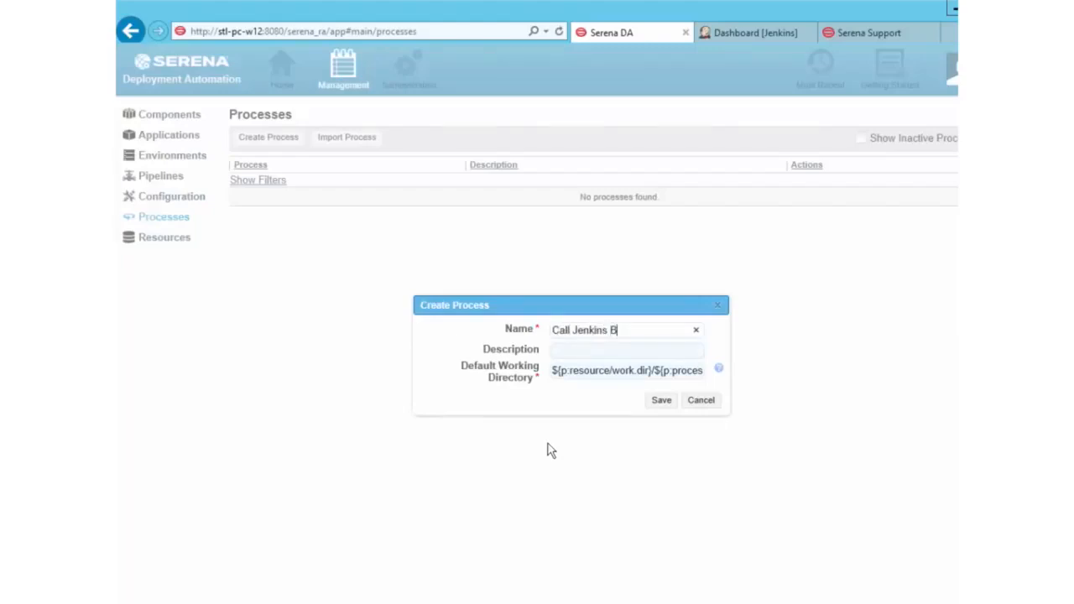
{"action": "type", "text": "uild"}
{"action": "left_click", "coordinate": [661, 400]}
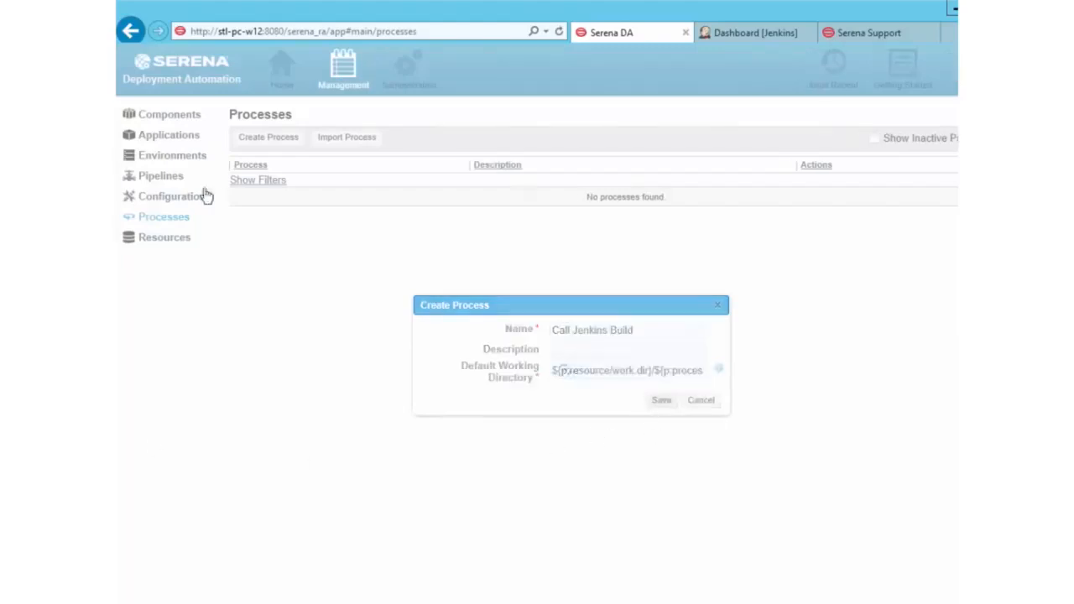
Step: Open the Call Jenkins Build process design and add the Jenkins plugin's Submit job step between Start and Finish
{"action": "left_click", "coordinate": [314, 176]}
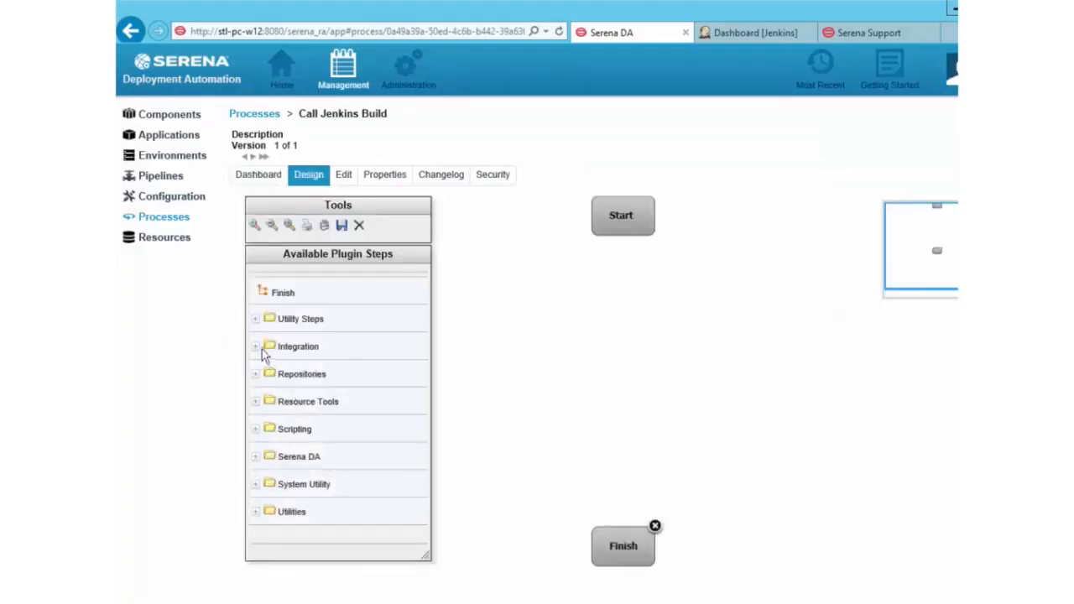
{"action": "left_click", "coordinate": [256, 348]}
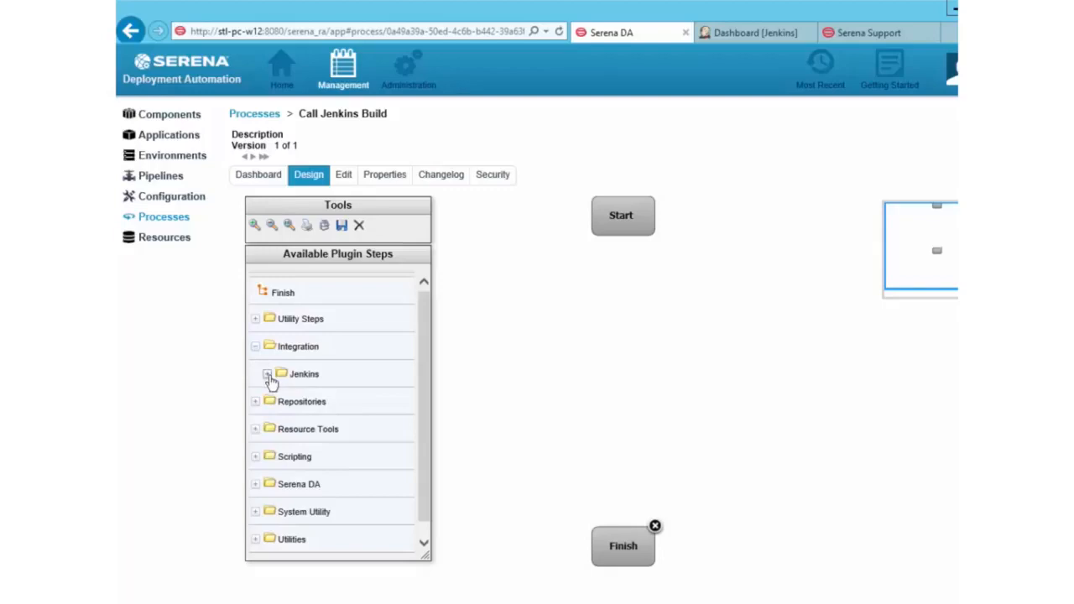
{"action": "left_click", "coordinate": [269, 375]}
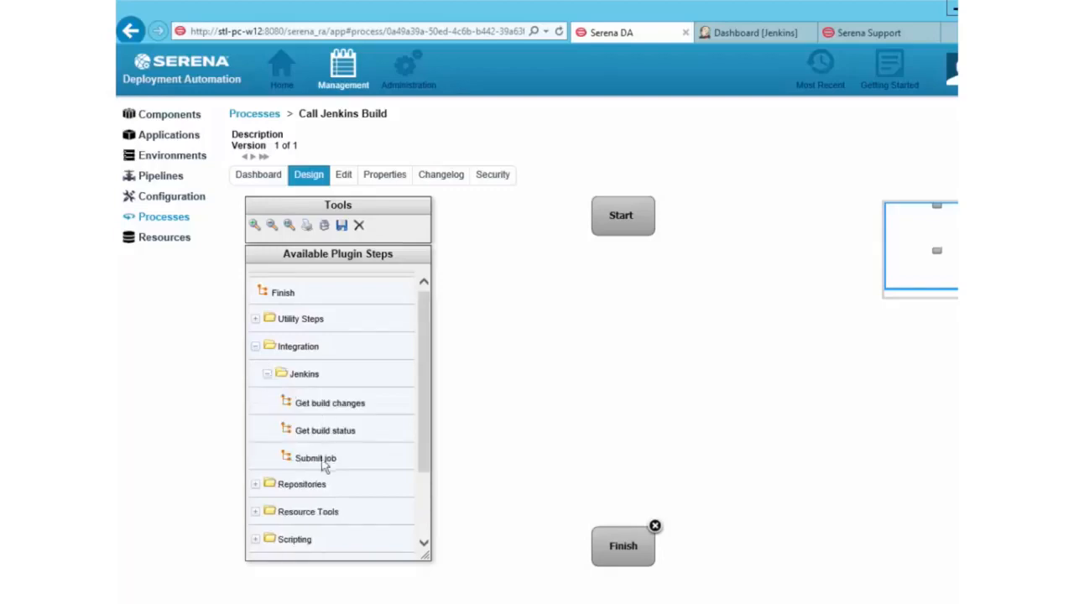
{"action": "left_click_drag", "start_coordinate": [319, 461], "coordinate": [626, 306]}
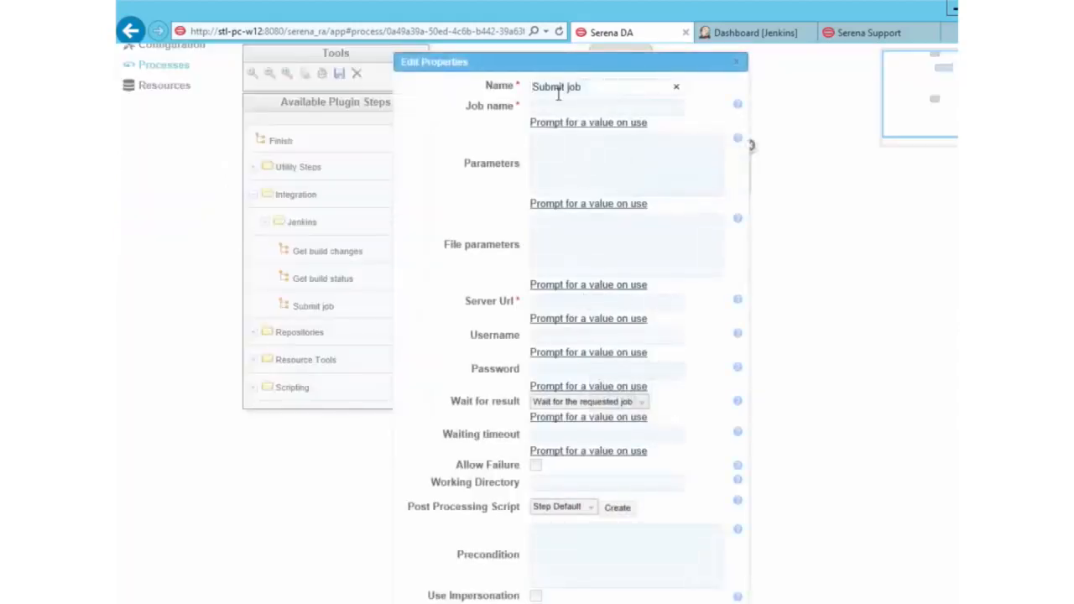
Step: Check the job's name on the Jenkins dashboard and set the Submit job step's job name to CreateHello1
{"action": "left_click", "coordinate": [730, 34]}
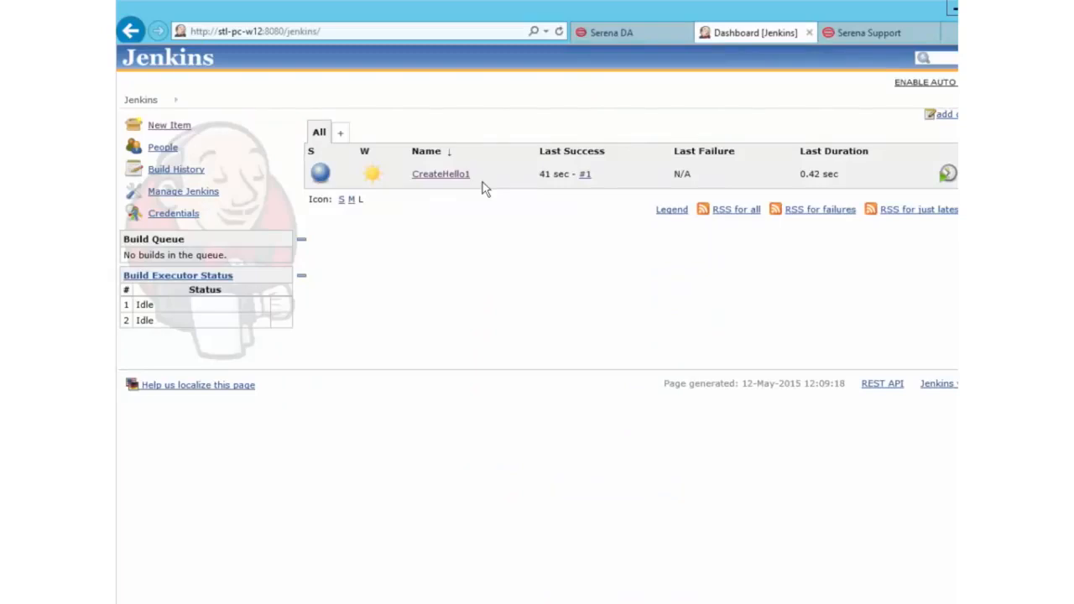
{"action": "left_click", "coordinate": [647, 37]}
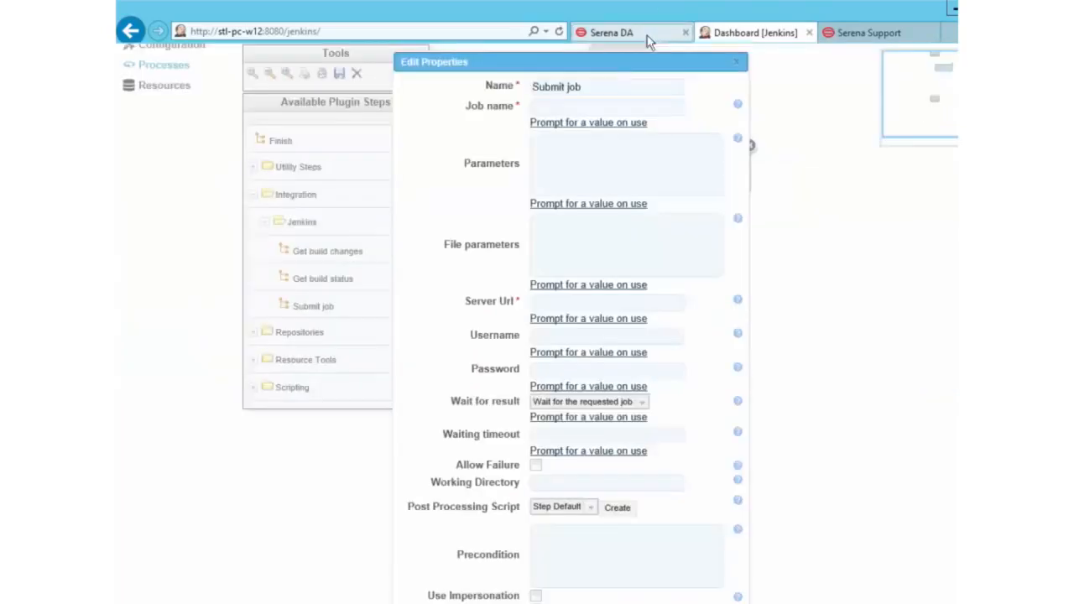
{"action": "type", "text": "C"}
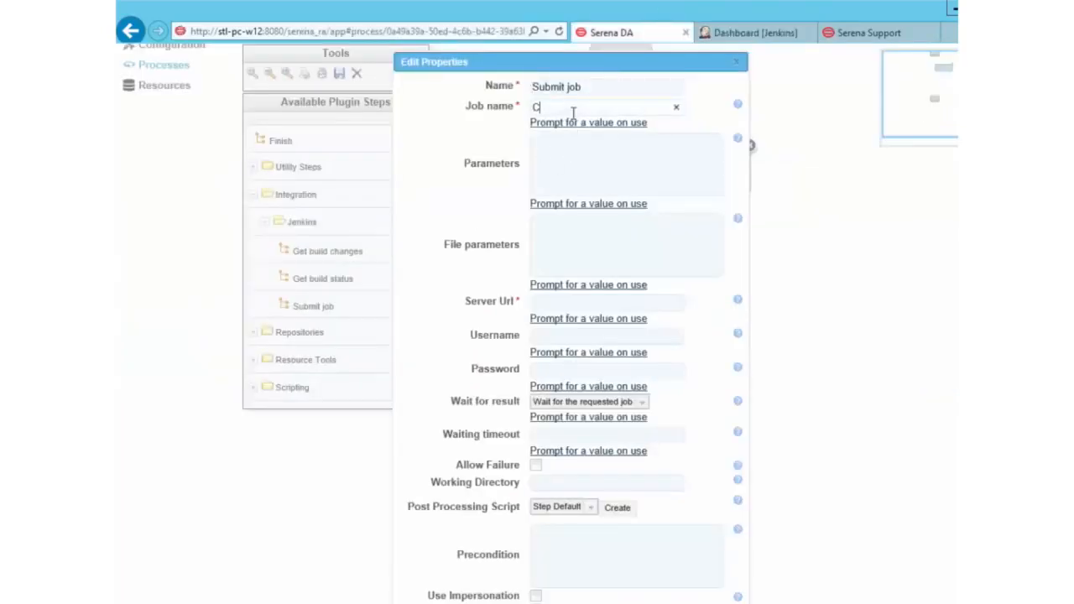
{"action": "type", "text": "reateHello"}
{"action": "left_click", "coordinate": [567, 300]}
{"action": "left_click", "coordinate": [741, 37]}
{"action": "left_click", "coordinate": [235, 31]}
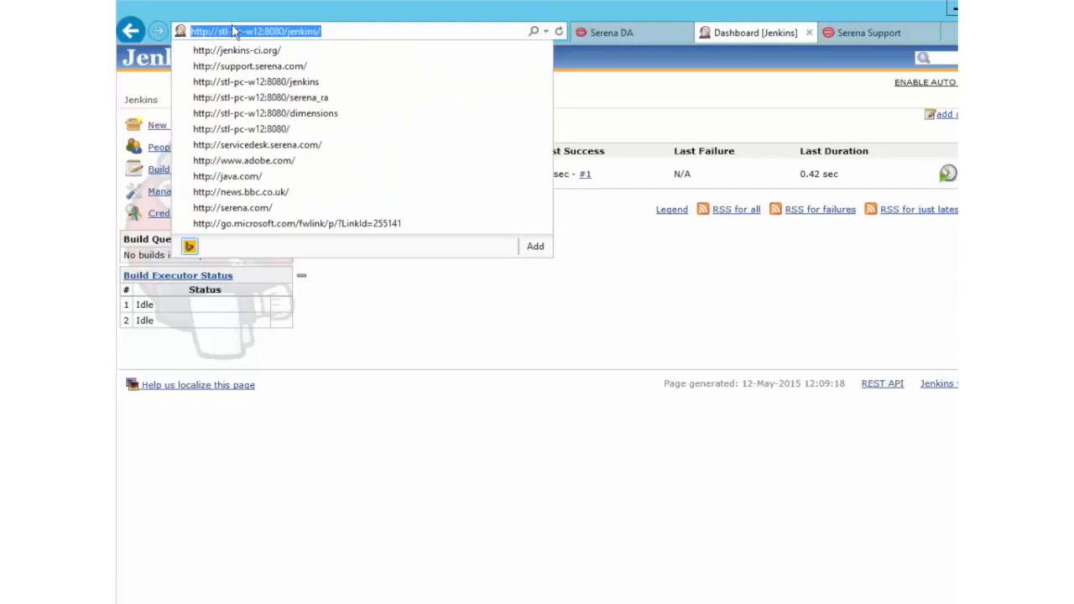
{"action": "right_click", "coordinate": [228, 24]}
{"action": "right_click", "coordinate": [227, 32]}
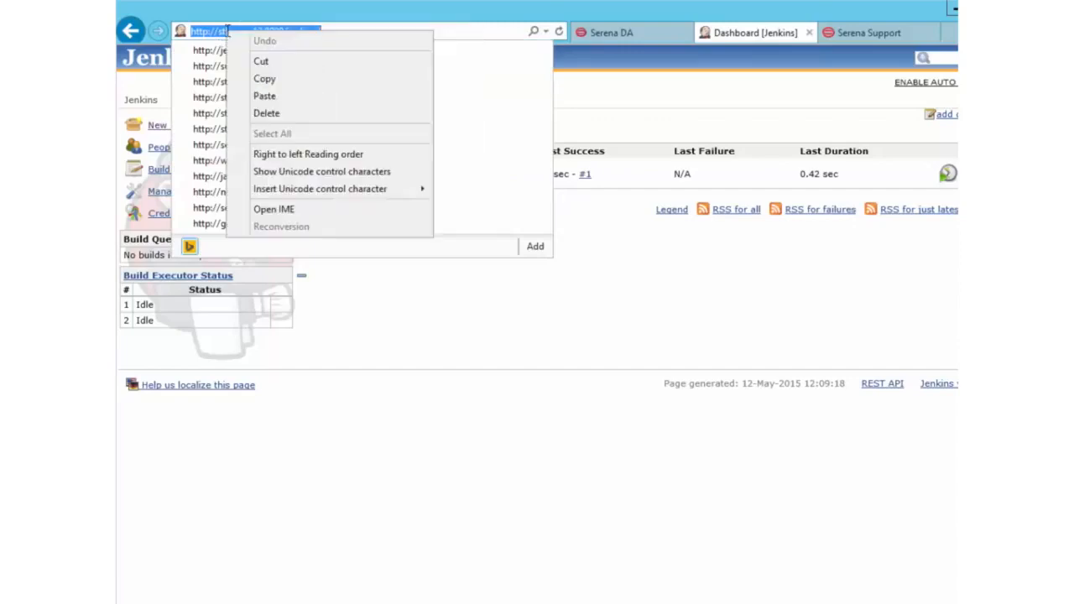
{"action": "left_click", "coordinate": [261, 79]}
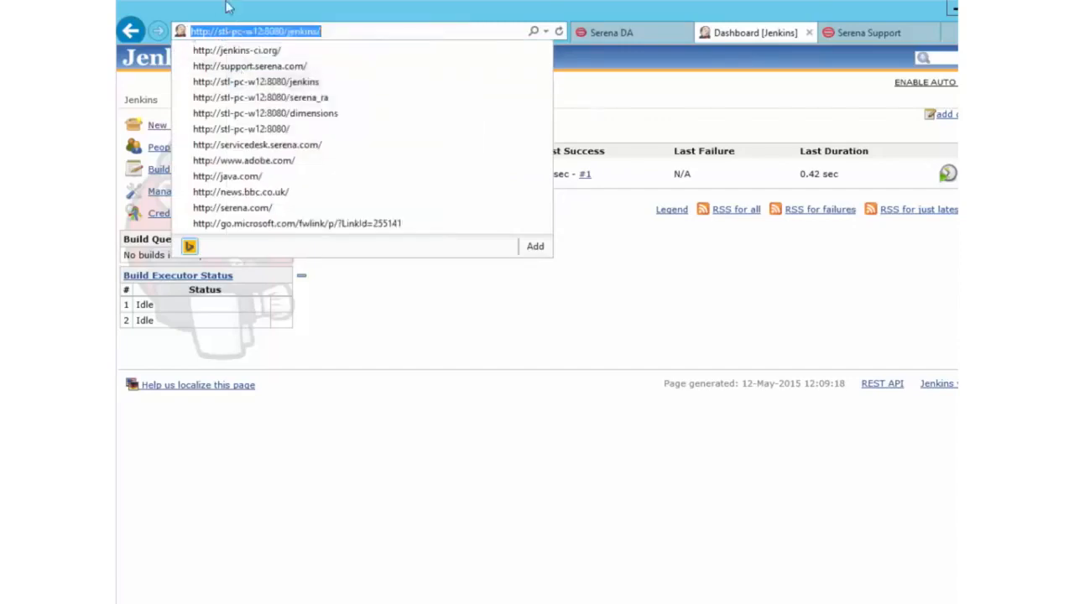
{"action": "left_click", "coordinate": [738, 373]}
{"action": "left_click", "coordinate": [612, 38]}
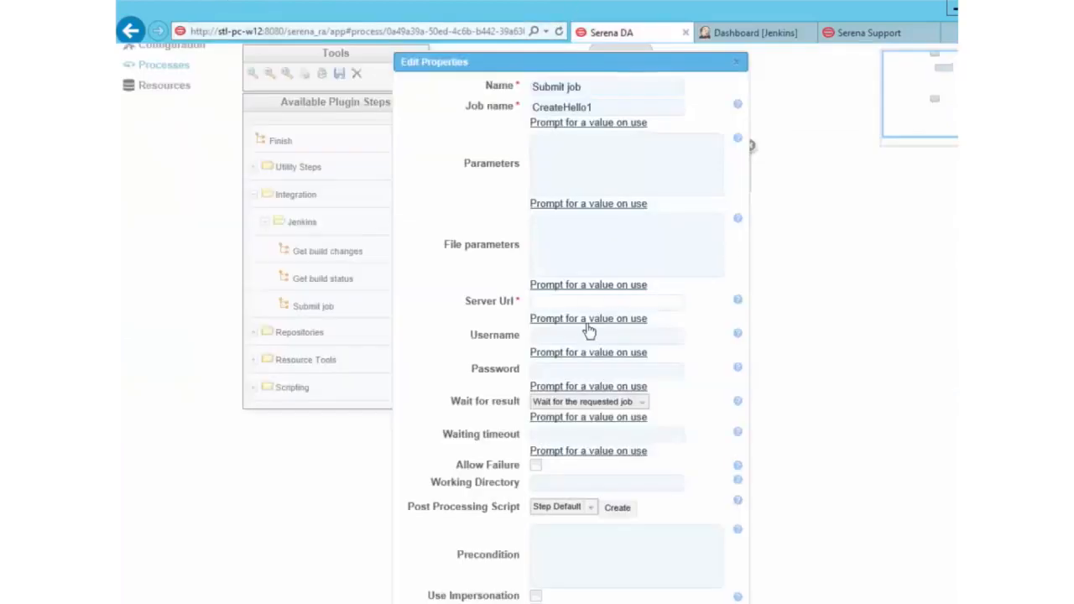
{"action": "key", "text": "ctrl+v"}
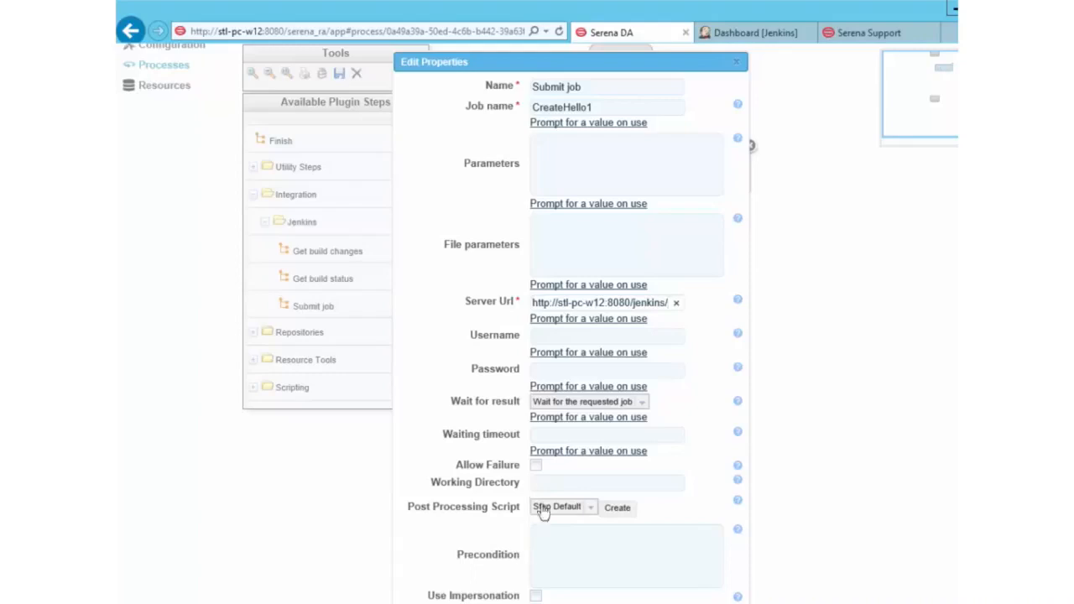
{"action": "left_click", "coordinate": [533, 464]}
{"action": "key", "text": "Return"}
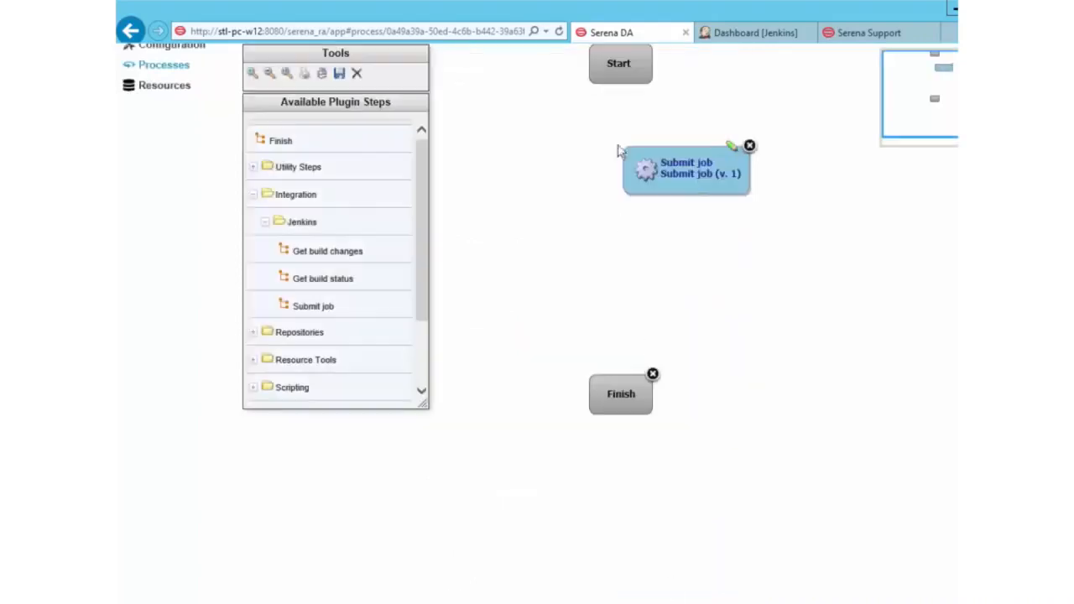
Step: Align the Submit job step beneath Start and connect Start to it
{"action": "mouse_move", "coordinate": [627, 74]}
{"action": "left_click_drag", "start_coordinate": [621, 72], "coordinate": [611, 178]}
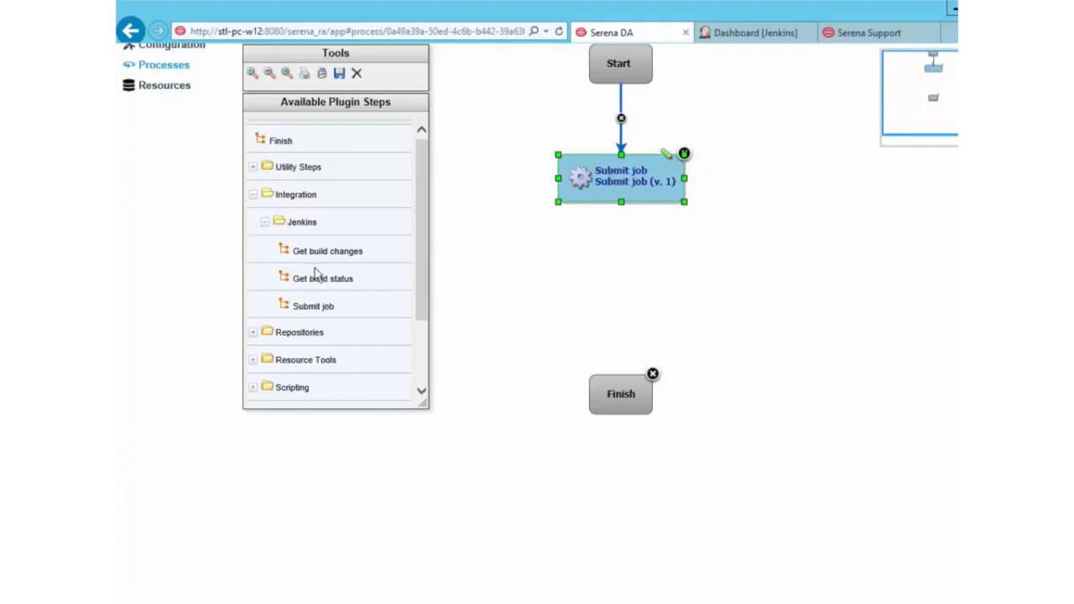
{"action": "left_click_drag", "start_coordinate": [317, 286], "coordinate": [621, 283]}
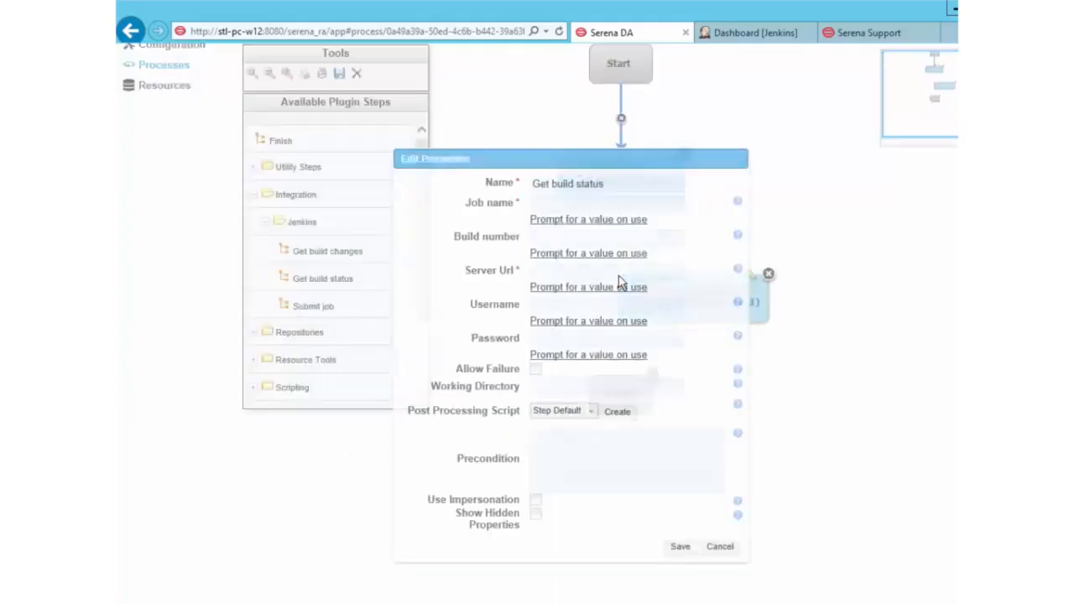
{"action": "left_click", "coordinate": [579, 206]}
{"action": "type", "text": "CreateHello1"}
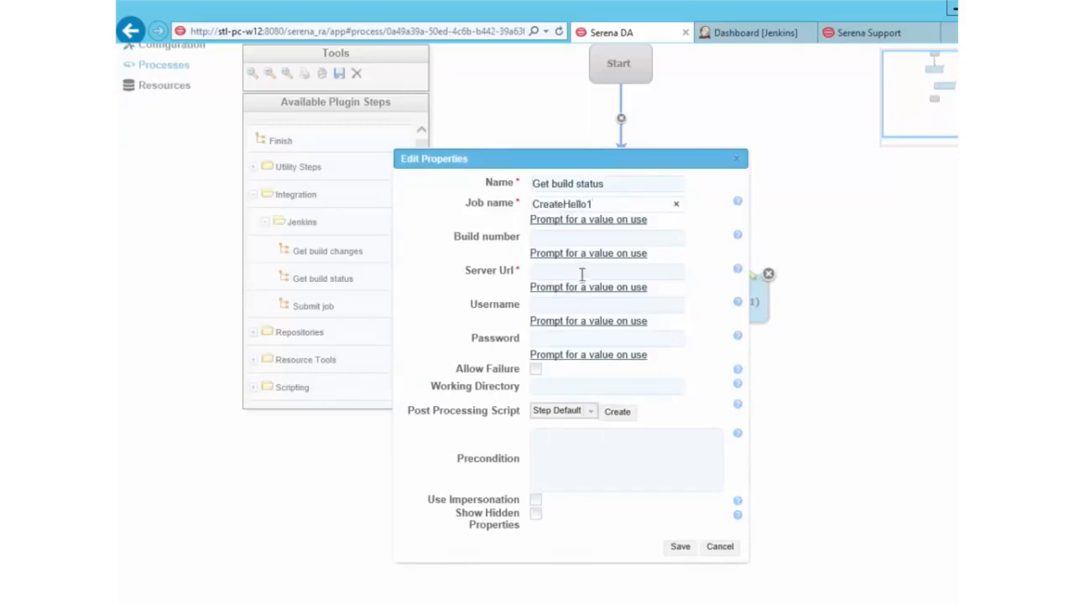
{"action": "key", "text": "ctrl+v"}
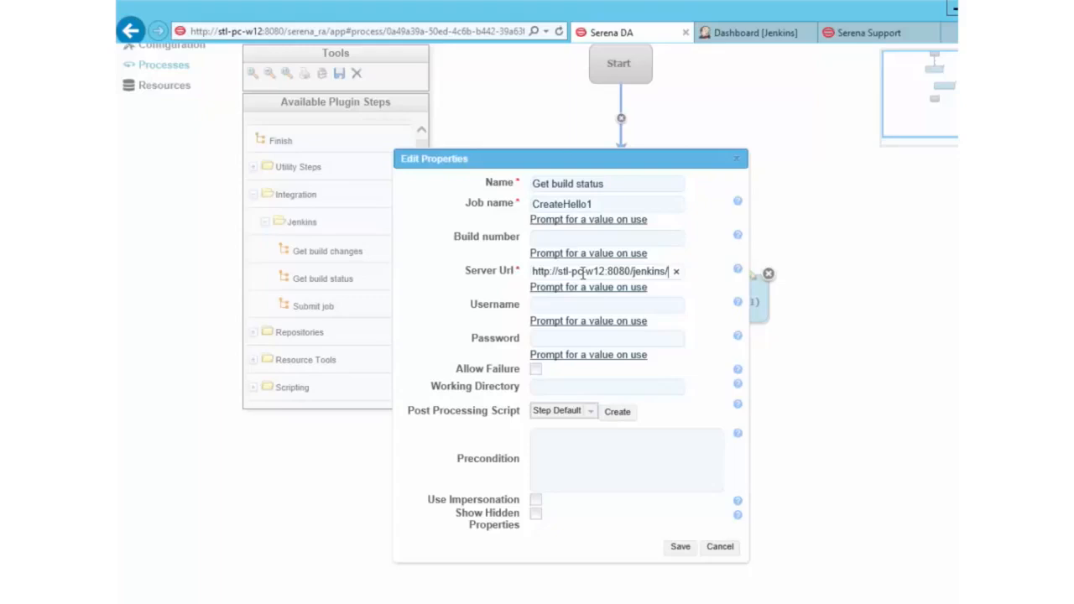
{"action": "left_click", "coordinate": [680, 547]}
Step: Align Get build status below Submit job, connect Submit job through it to Finish, and save the process design
{"action": "left_click_drag", "start_coordinate": [660, 287], "coordinate": [587, 263]}
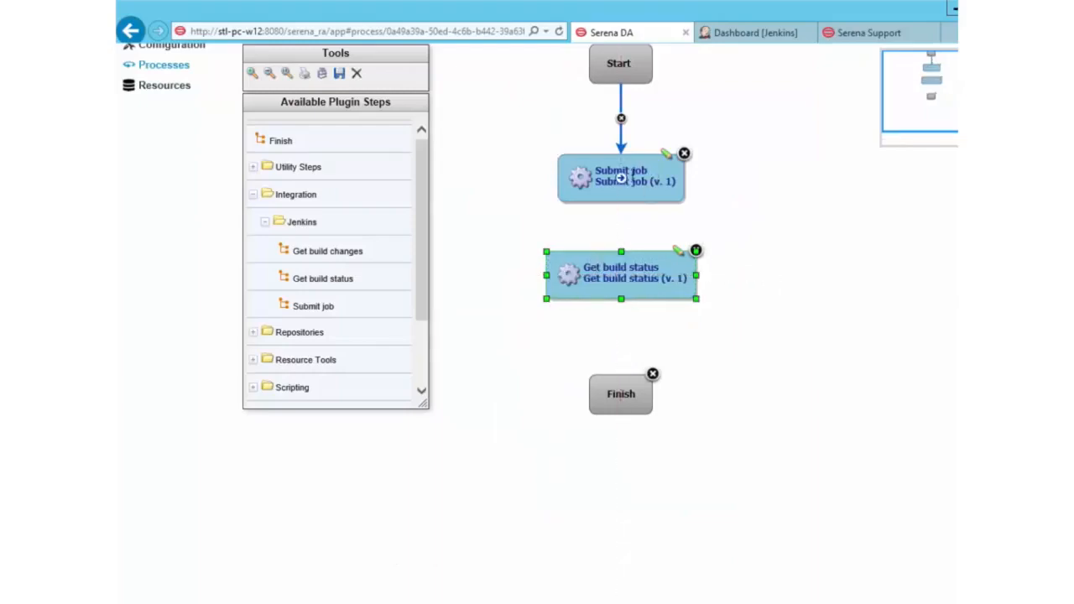
{"action": "left_click_drag", "start_coordinate": [622, 187], "coordinate": [615, 400]}
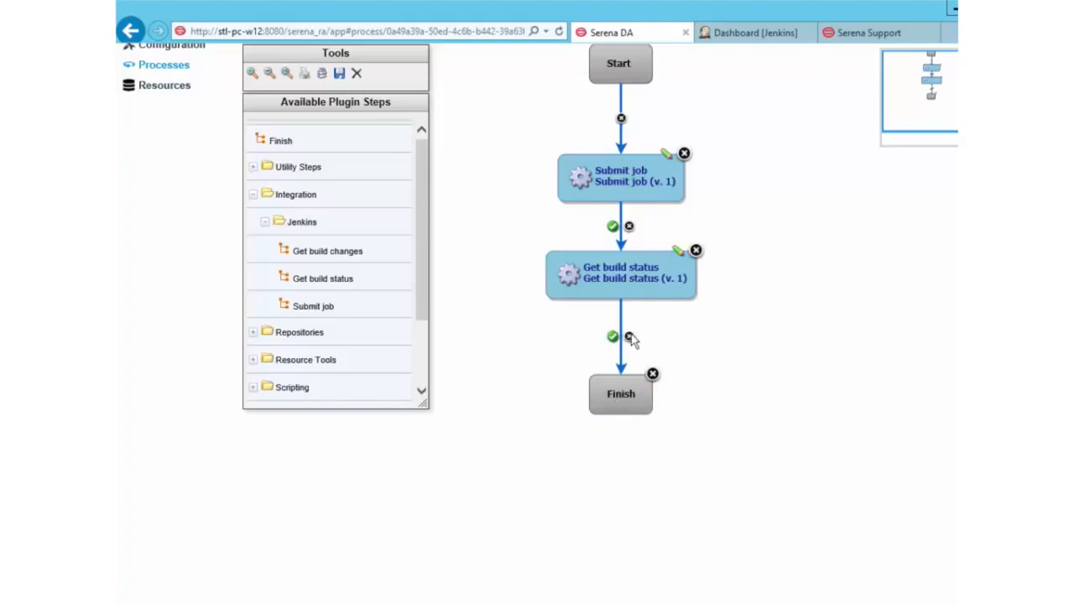
{"action": "left_click", "coordinate": [340, 74]}
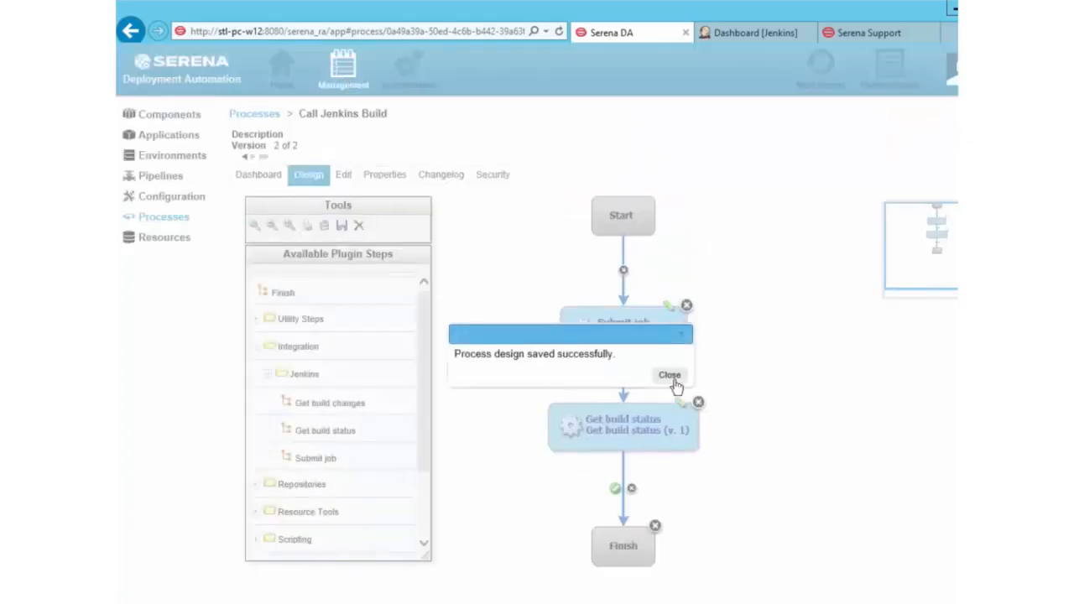
{"action": "left_click", "coordinate": [669, 375]}
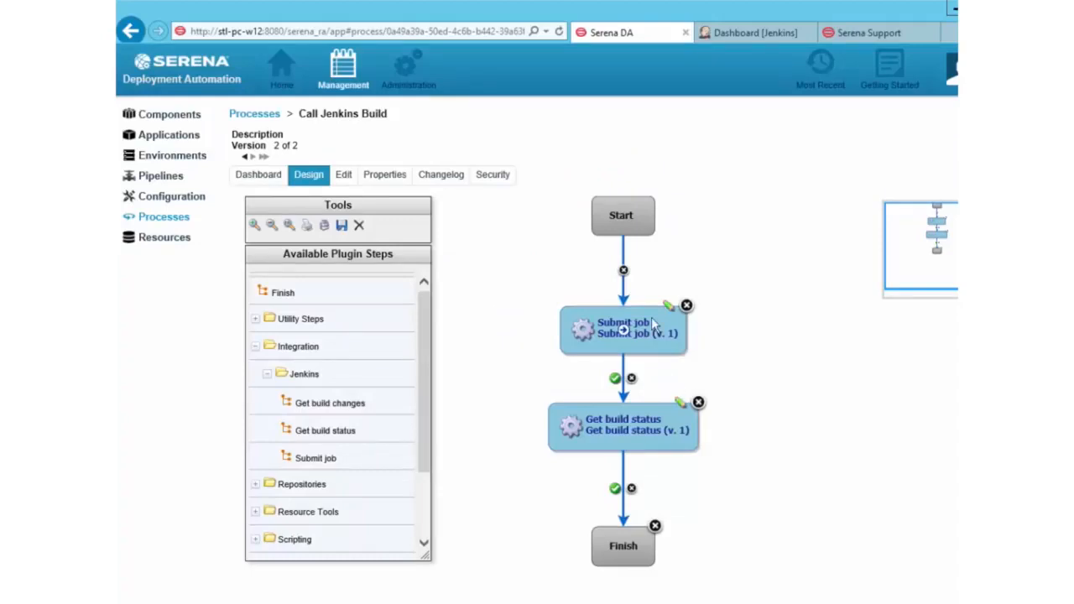
Step: Run the Call Jenkins Build process on the Win12AgentLocal resource
{"action": "left_click", "coordinate": [260, 178]}
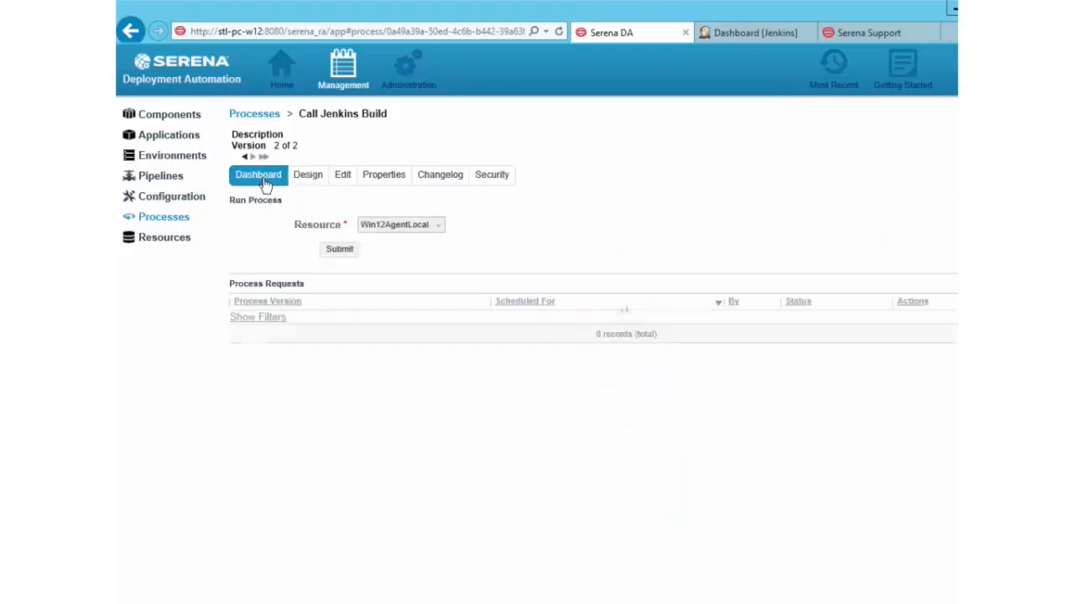
{"action": "left_click", "coordinate": [339, 250]}
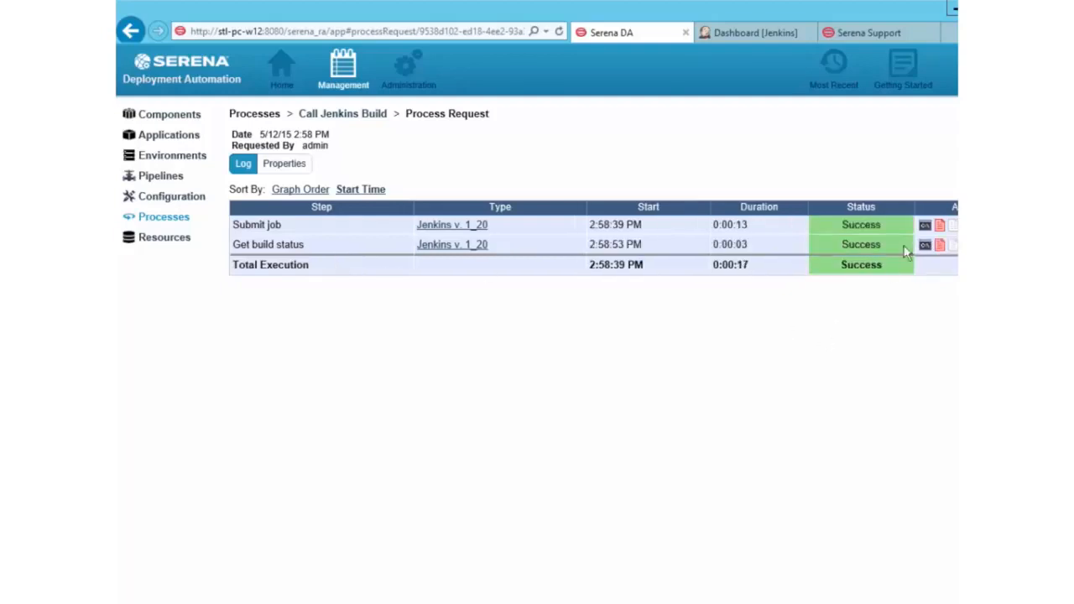
Step: Review the output logs of the Submit job and Get build status steps in the process request
{"action": "left_click", "coordinate": [926, 227]}
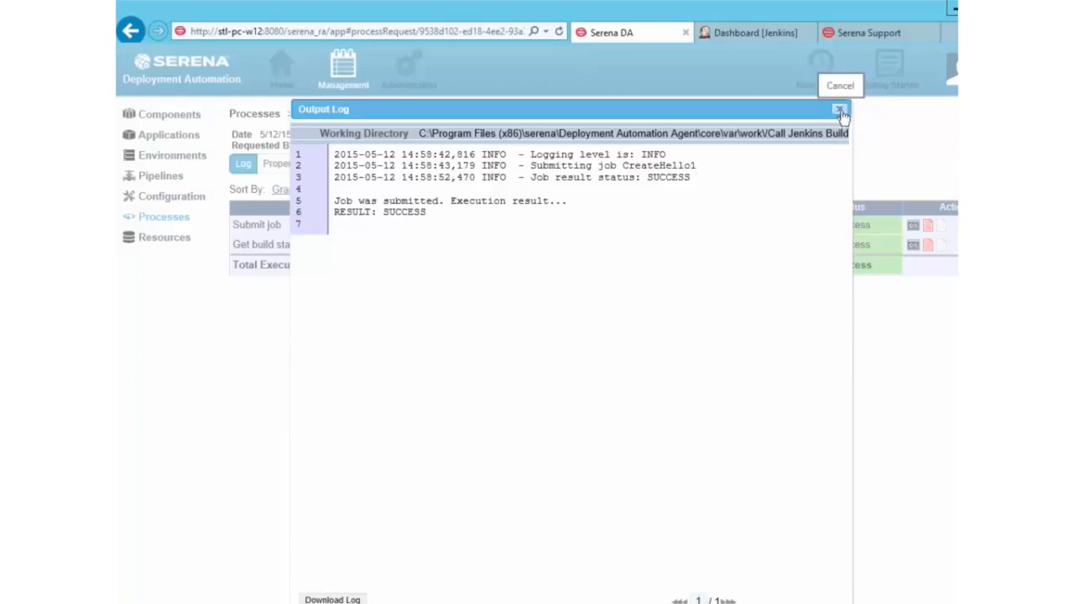
{"action": "double_click", "coordinate": [674, 177]}
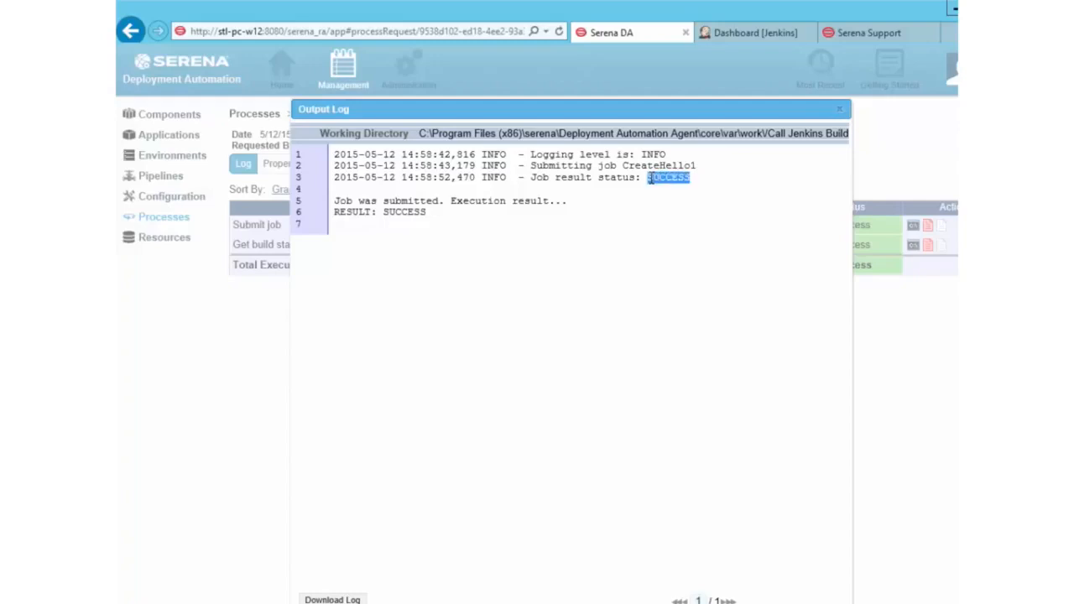
{"action": "left_click", "coordinate": [839, 109]}
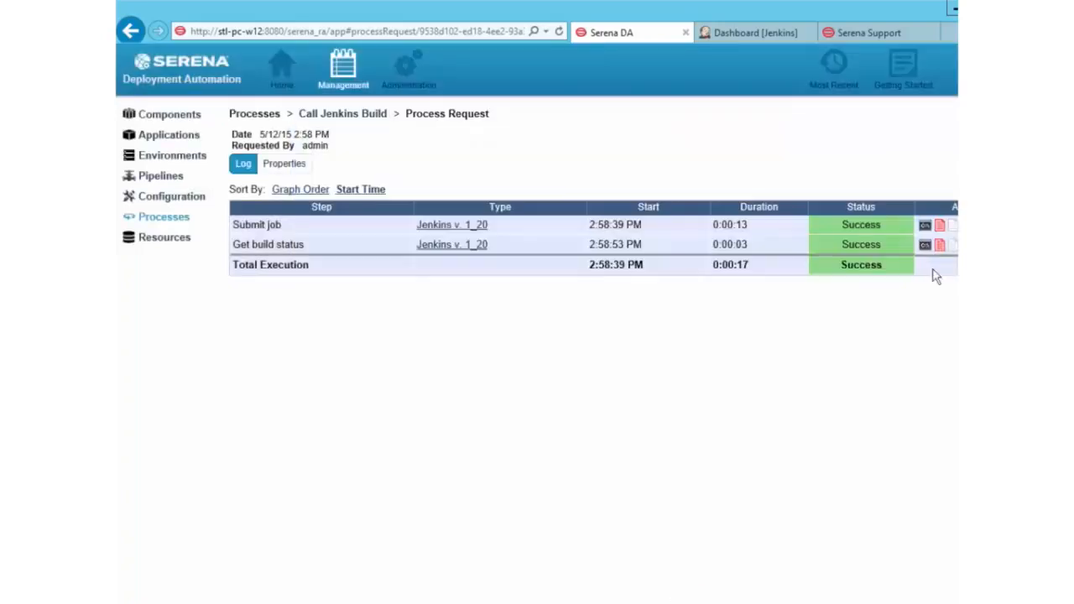
{"action": "left_click", "coordinate": [925, 248]}
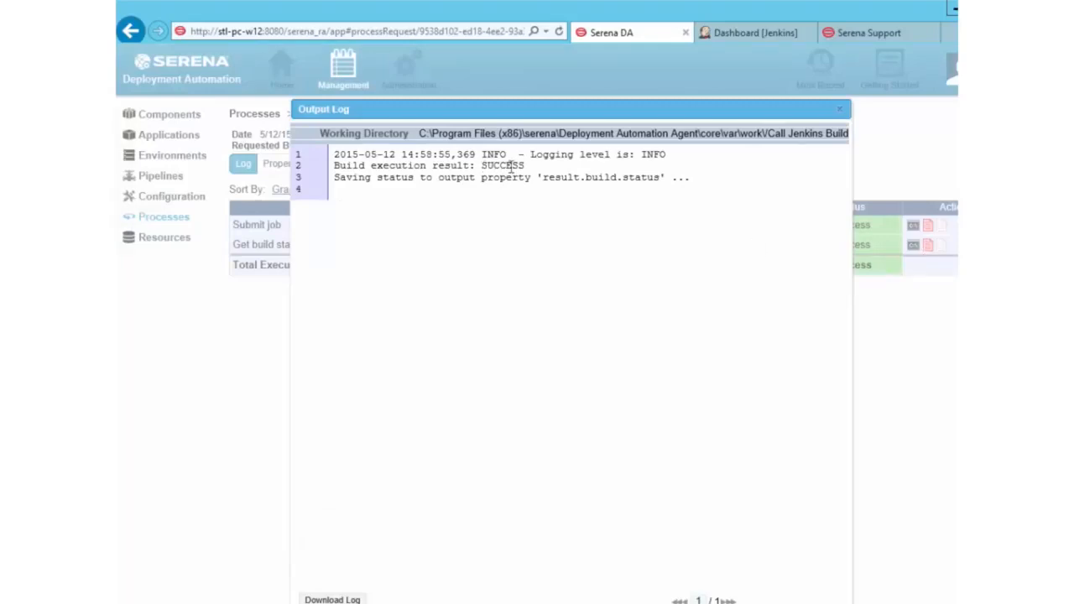
{"action": "left_click", "coordinate": [843, 114]}
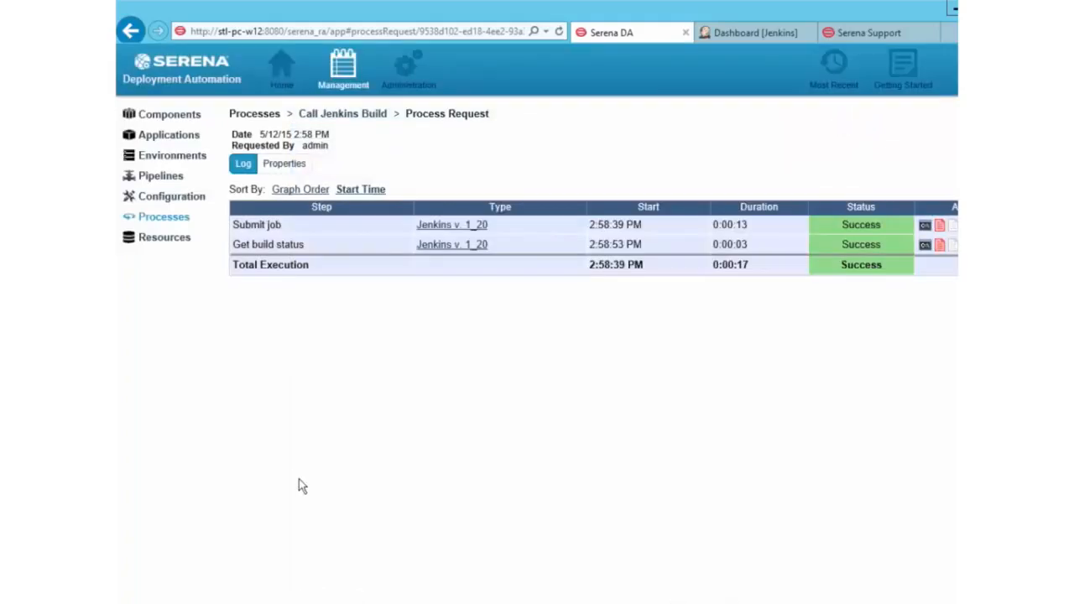
Step: Examine the console output of build #2 of CreateHello1 in Jenkins, and return to the Serena process request
{"action": "left_click", "coordinate": [728, 33]}
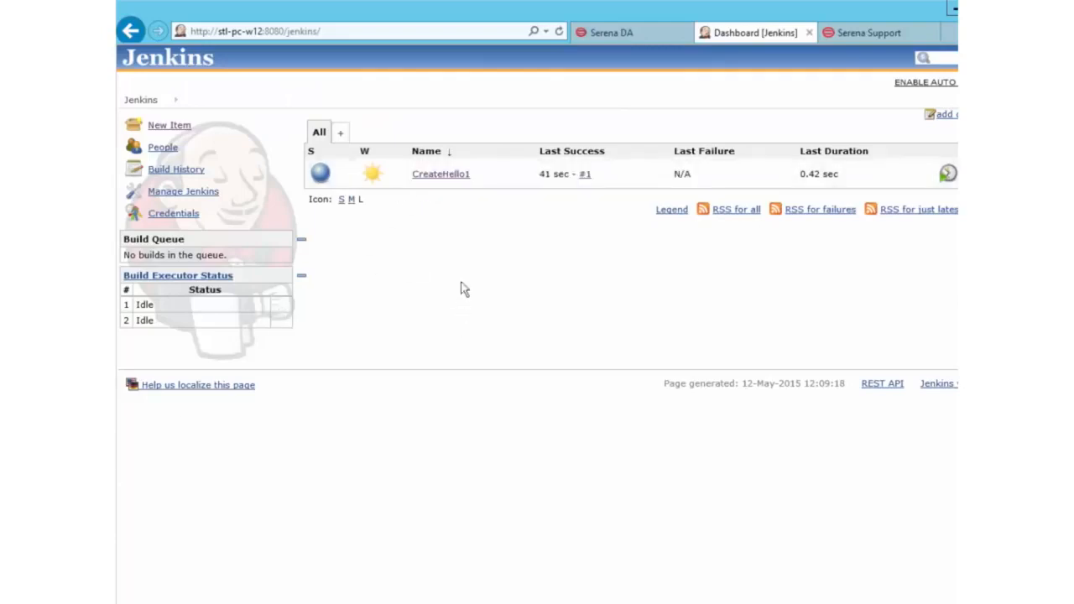
{"action": "left_click", "coordinate": [440, 175]}
{"action": "mouse_move", "coordinate": [207, 305]}
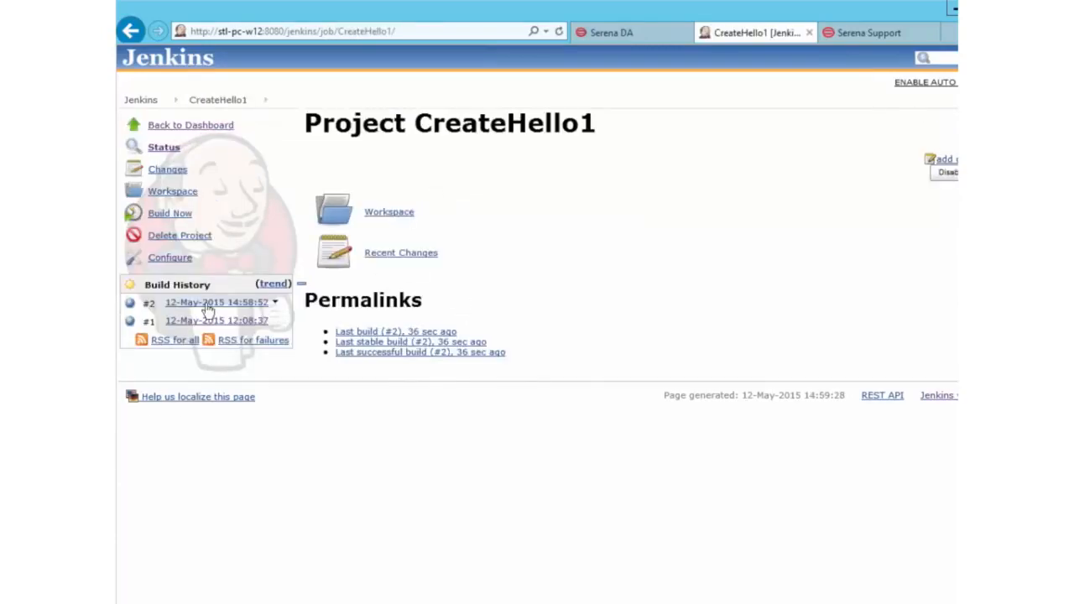
{"action": "left_click", "coordinate": [274, 303]}
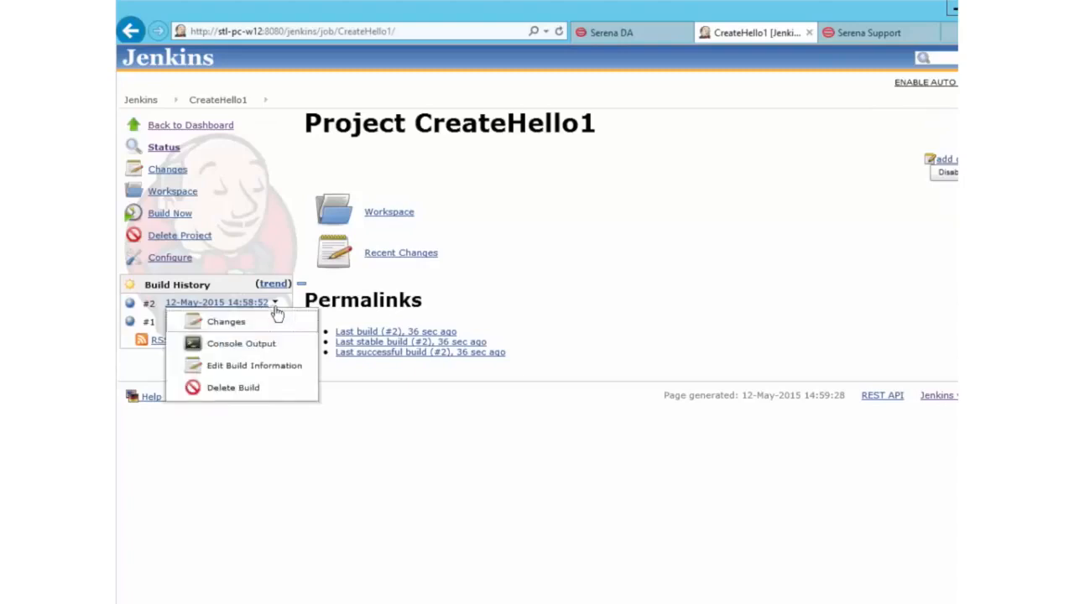
{"action": "left_click", "coordinate": [234, 344]}
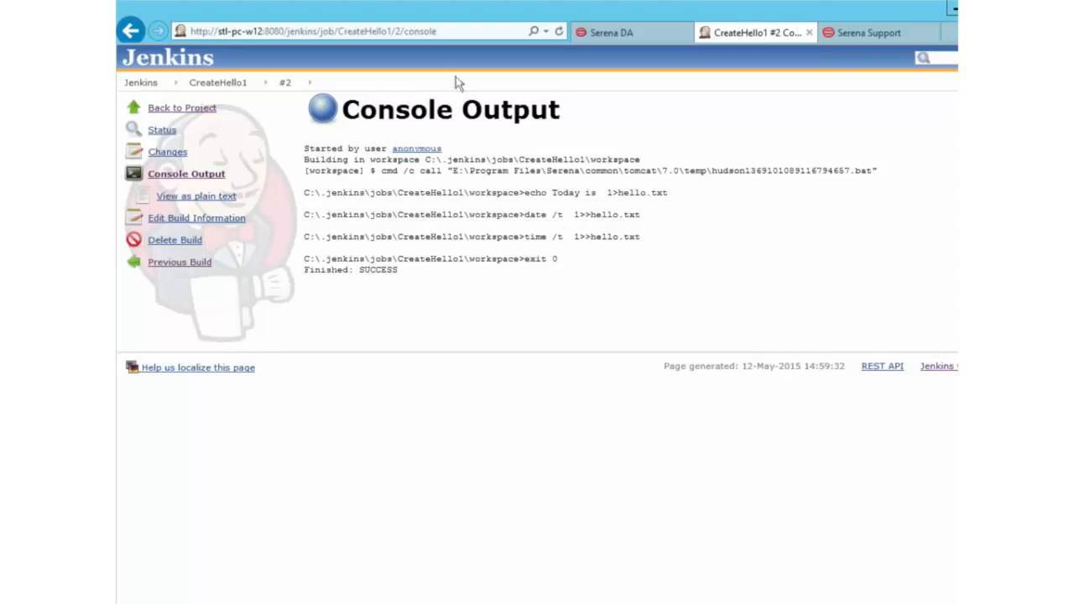
{"action": "left_click", "coordinate": [616, 36]}
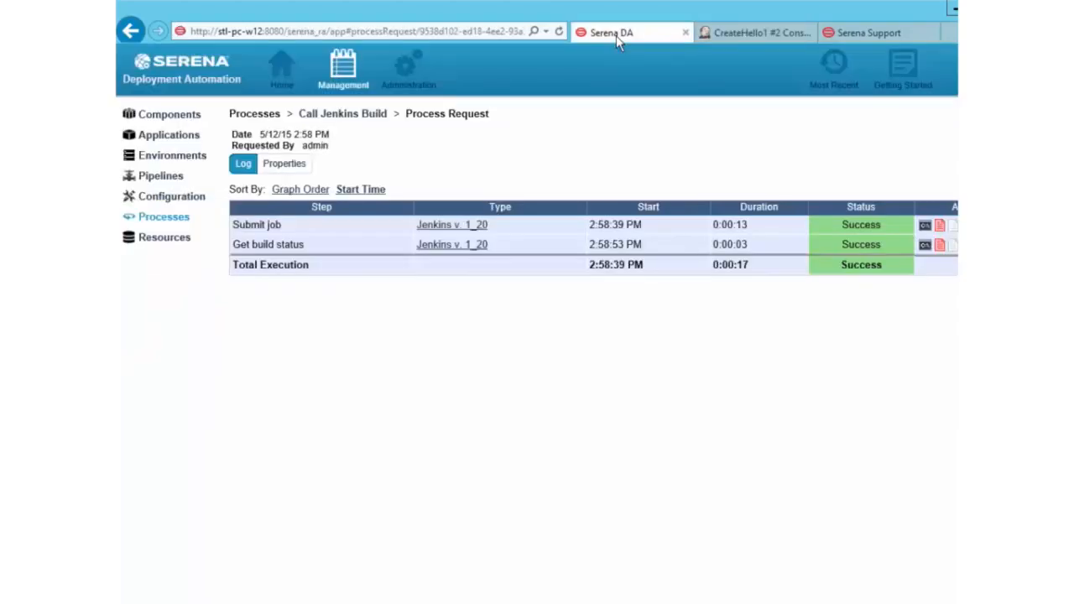